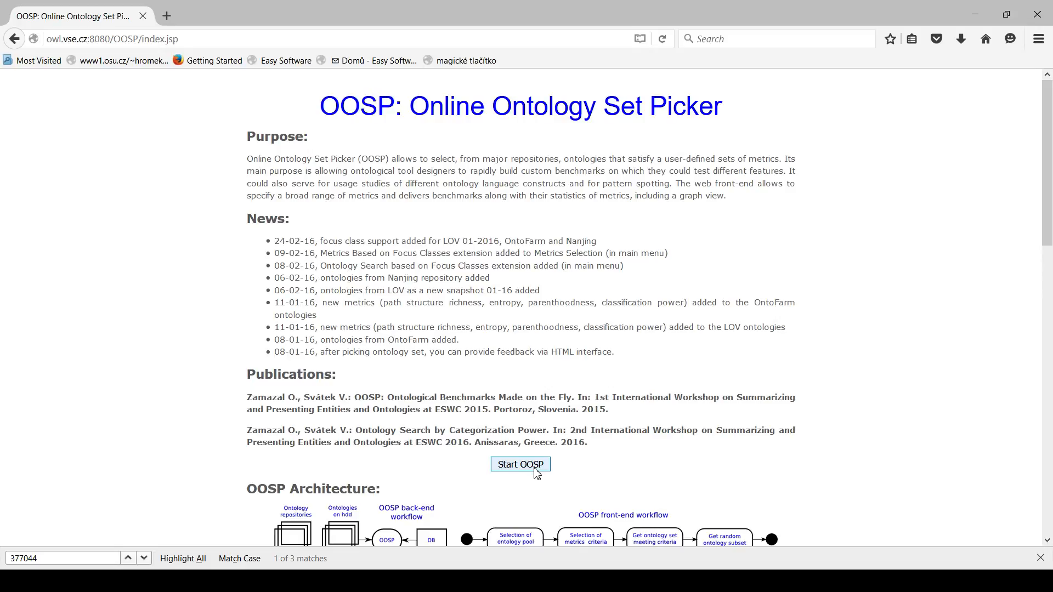
click(537, 467)
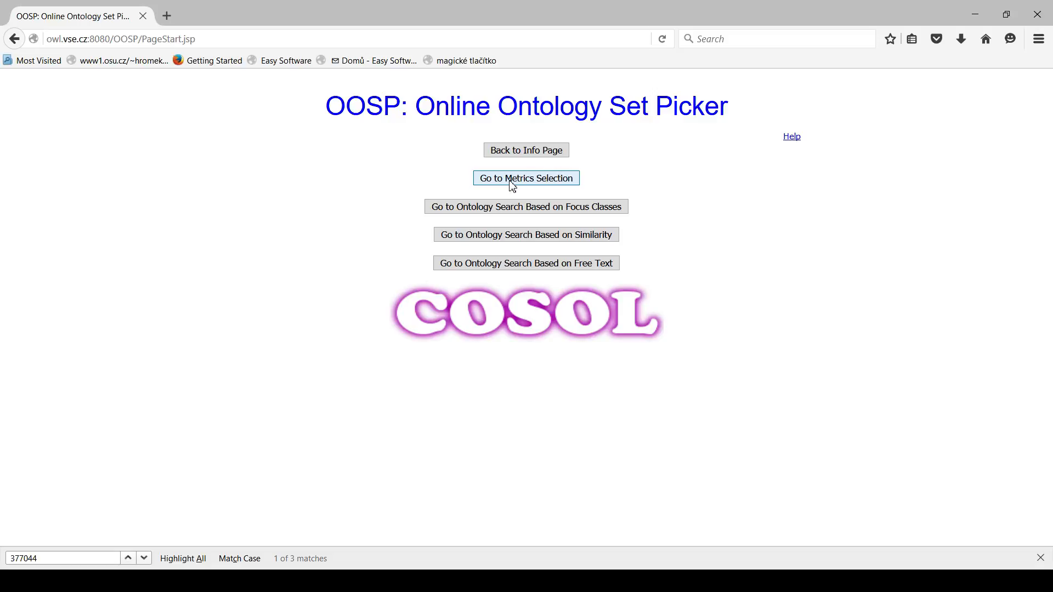
click(480, 235)
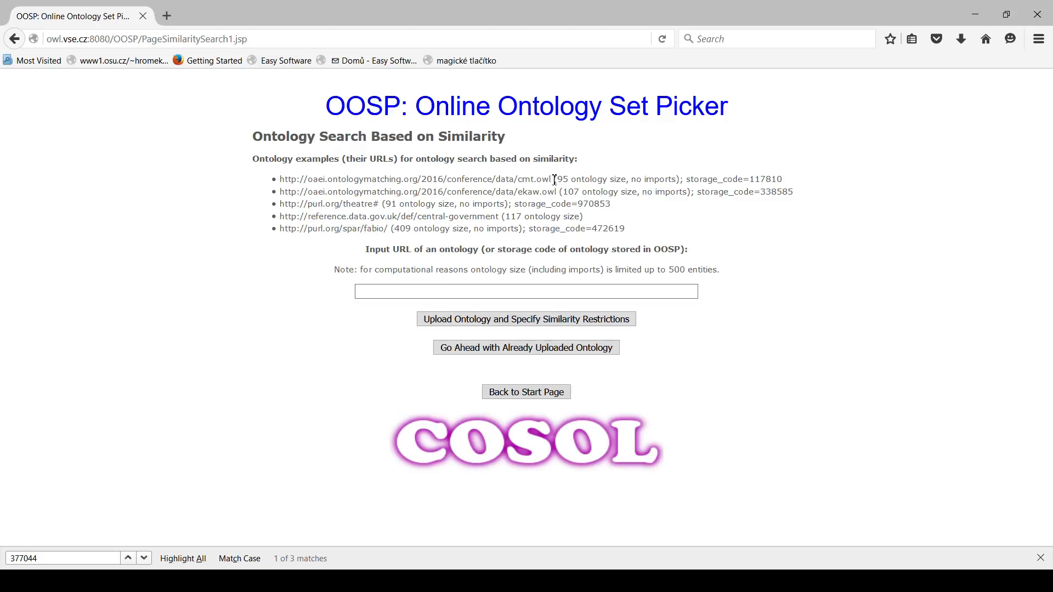
drag(551, 181, 277, 179)
key(ctrl+c)
click(362, 291)
key(ctrl+v)
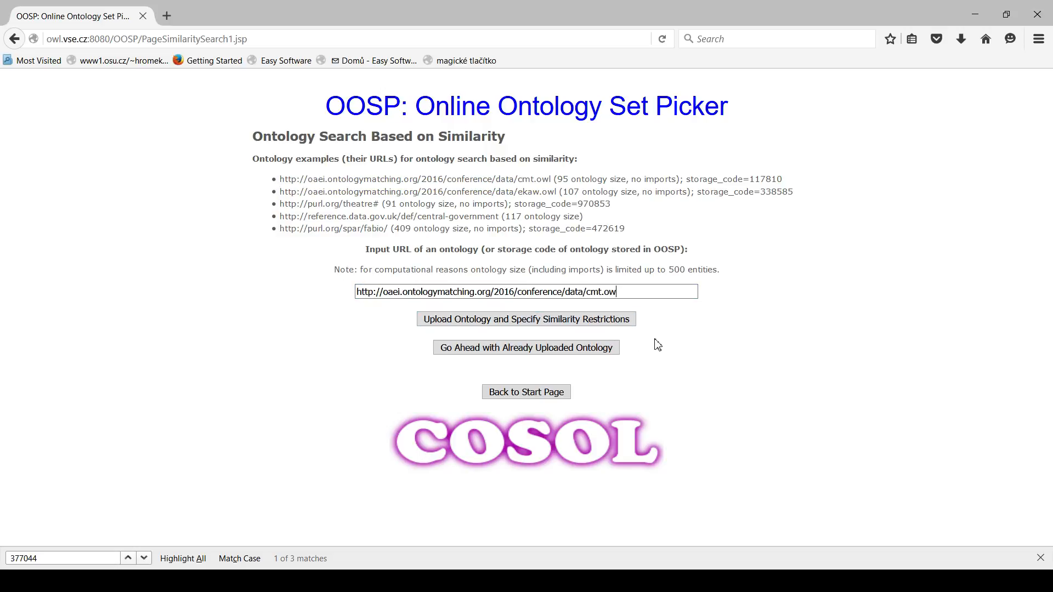
text(l)
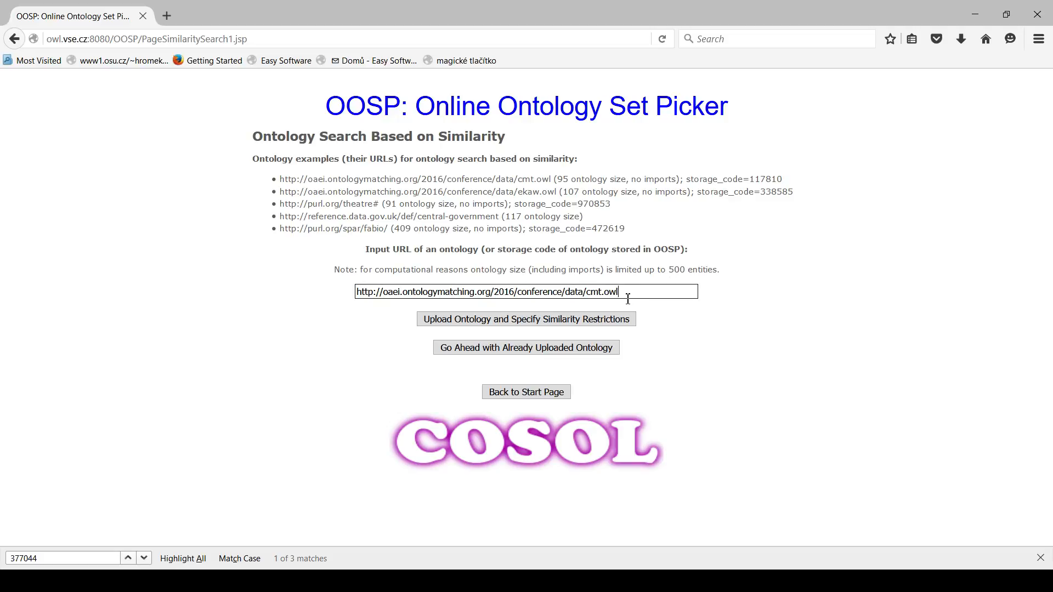
click(580, 326)
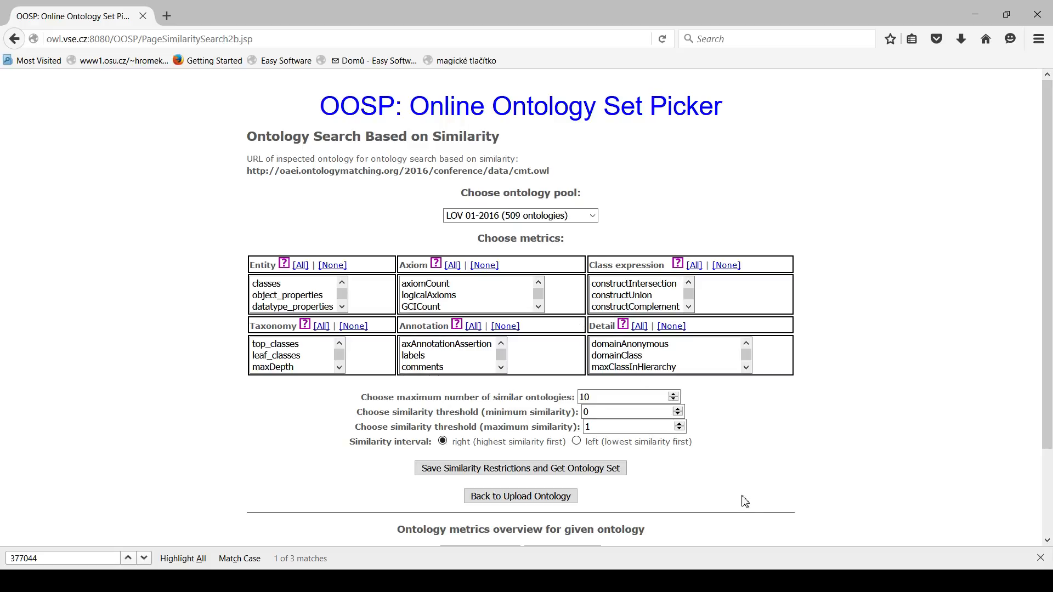
Step: Show all metrics of the uploaded ontology, look through the overview, and hide the metrics again
scroll(789, 509, down, 3)
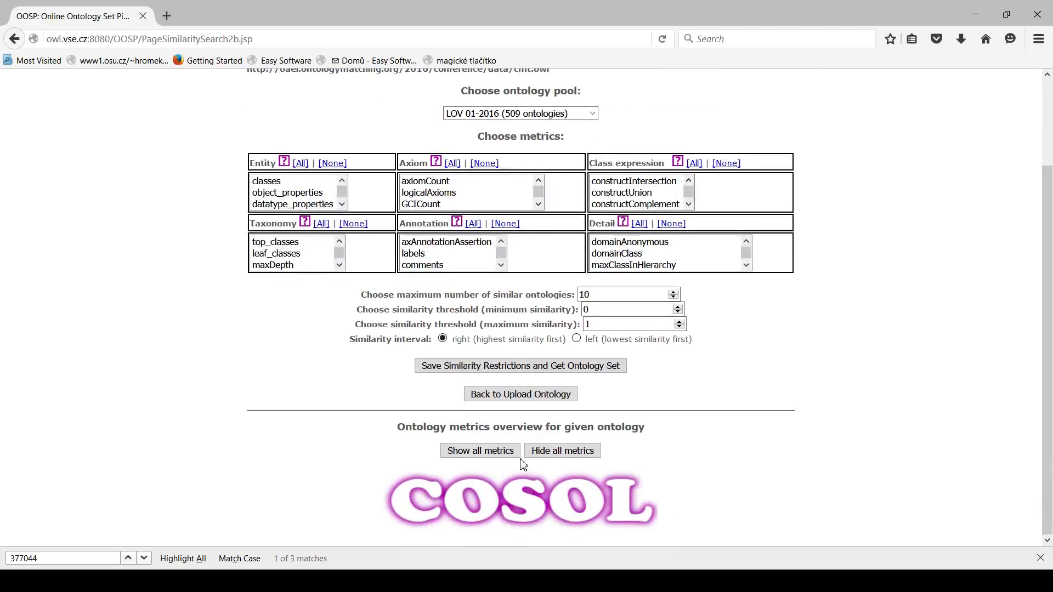
click(508, 451)
scroll(613, 239, down, 11)
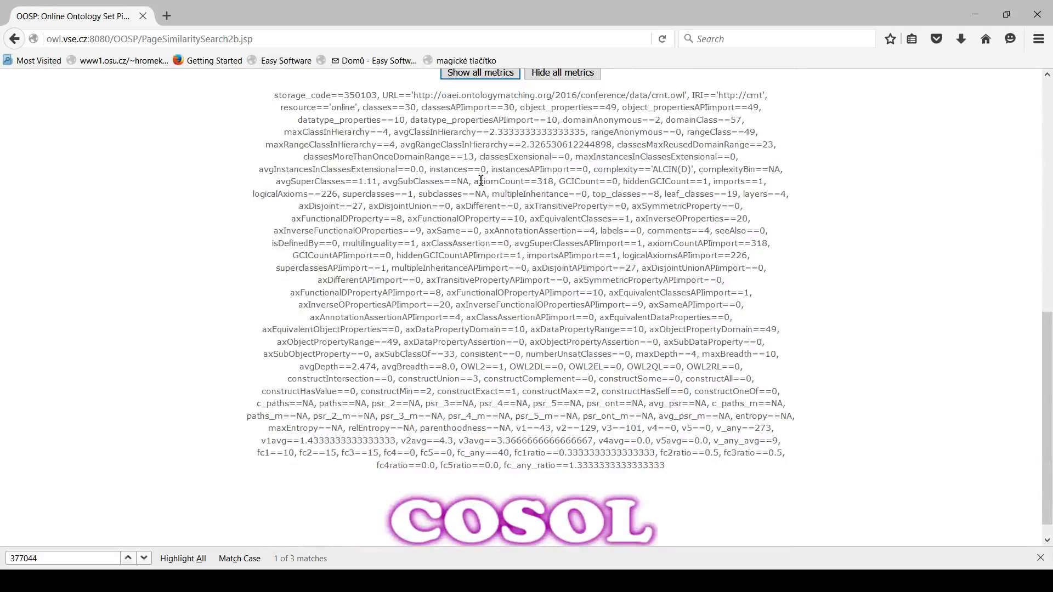
scroll(472, 403, up, 2)
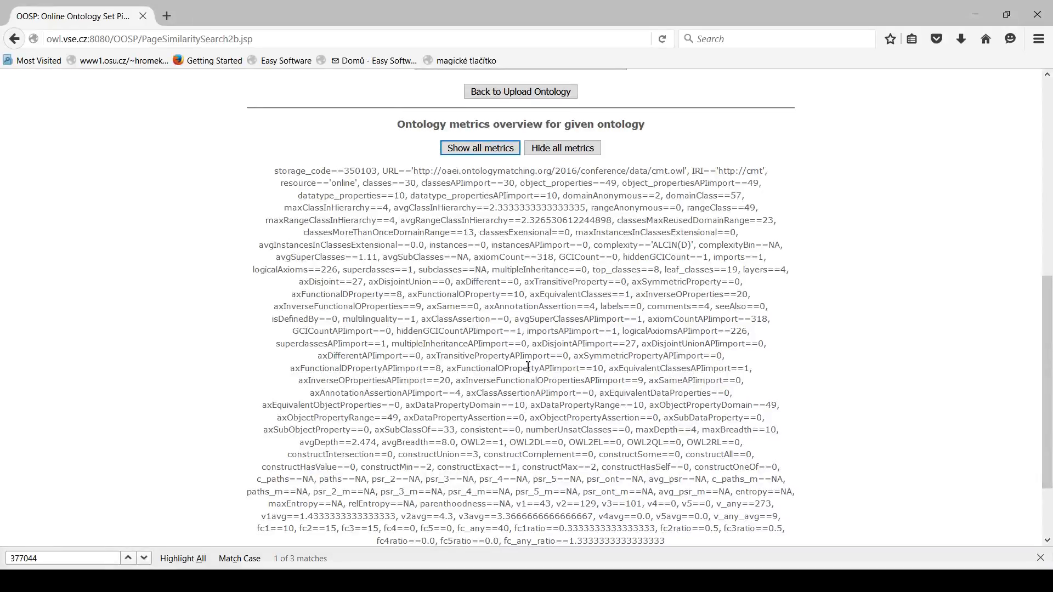
scroll(529, 367, up, 2)
scroll(530, 366, up, 2)
scroll(548, 369, up, 5)
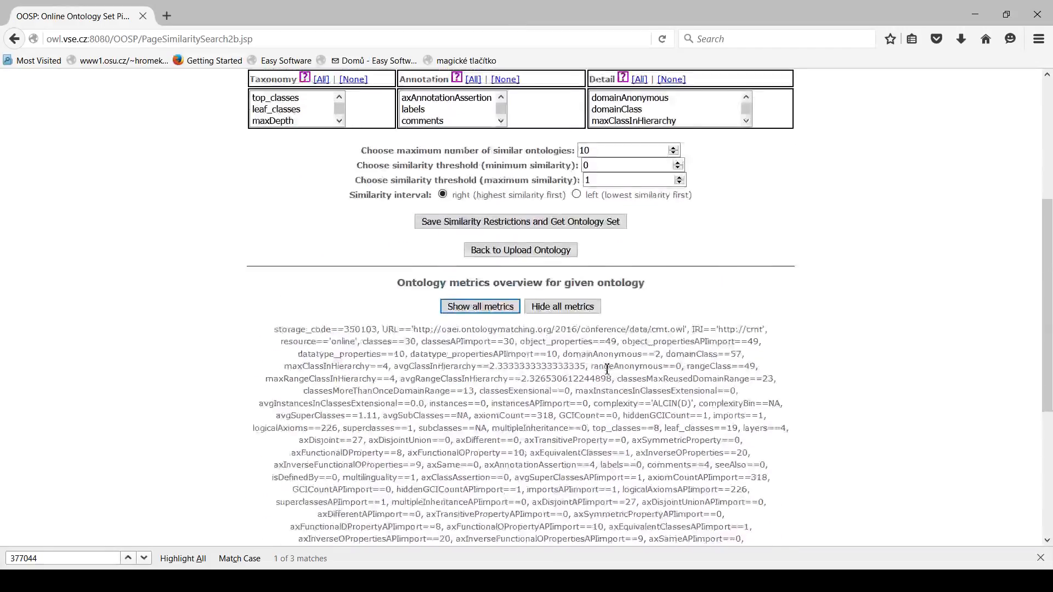
click(576, 450)
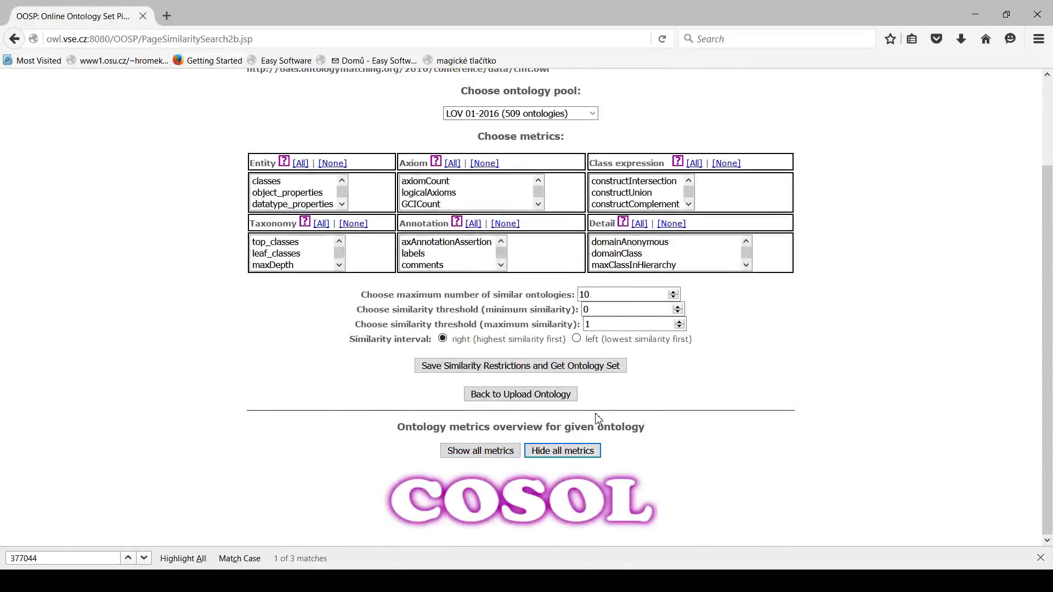
Step: Try the OntoFarm, Nanjing and All ontology pools and return the choice to LOV 01-2016
scroll(678, 398, up, 2)
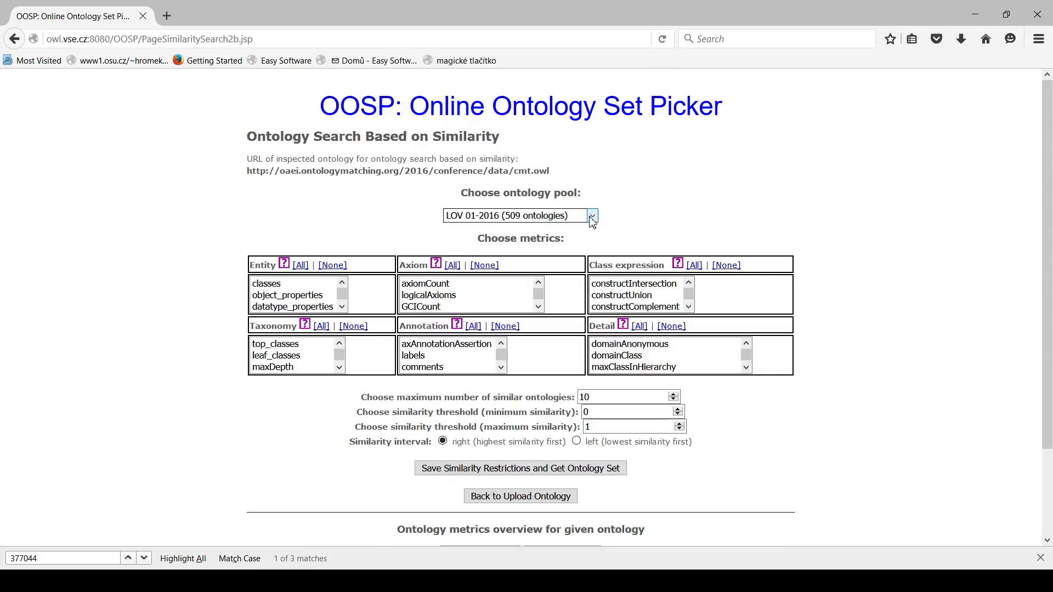
click(535, 242)
click(591, 217)
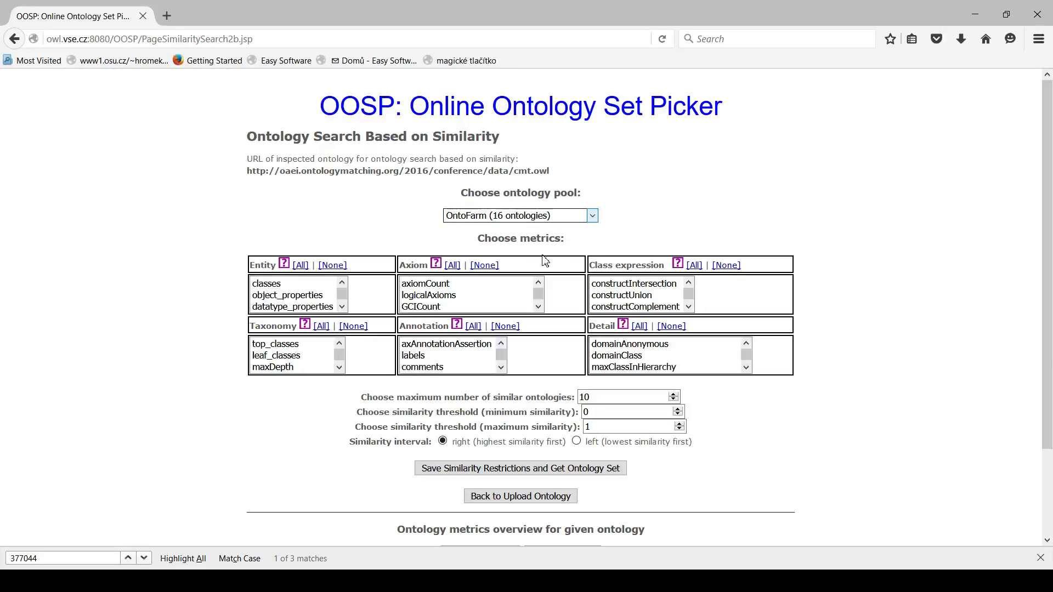
key(Down)
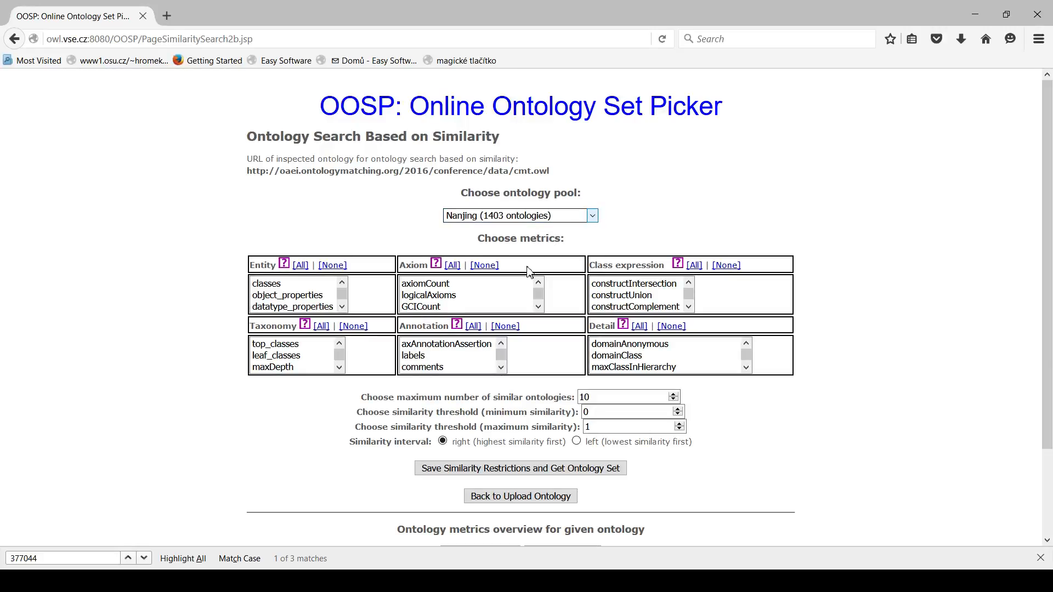
key(Down)
key(Down)
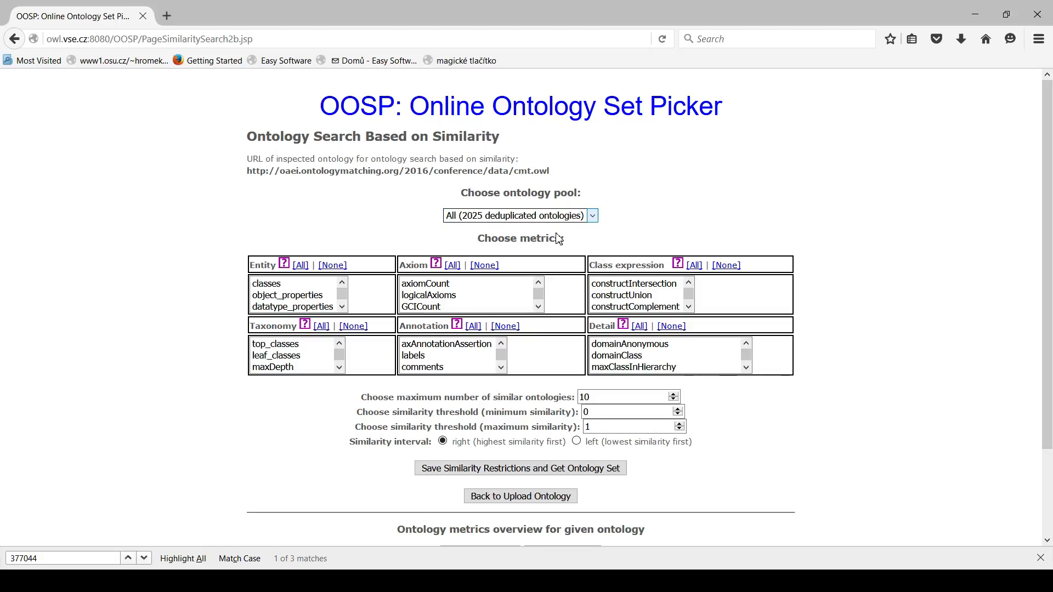
key(Down)
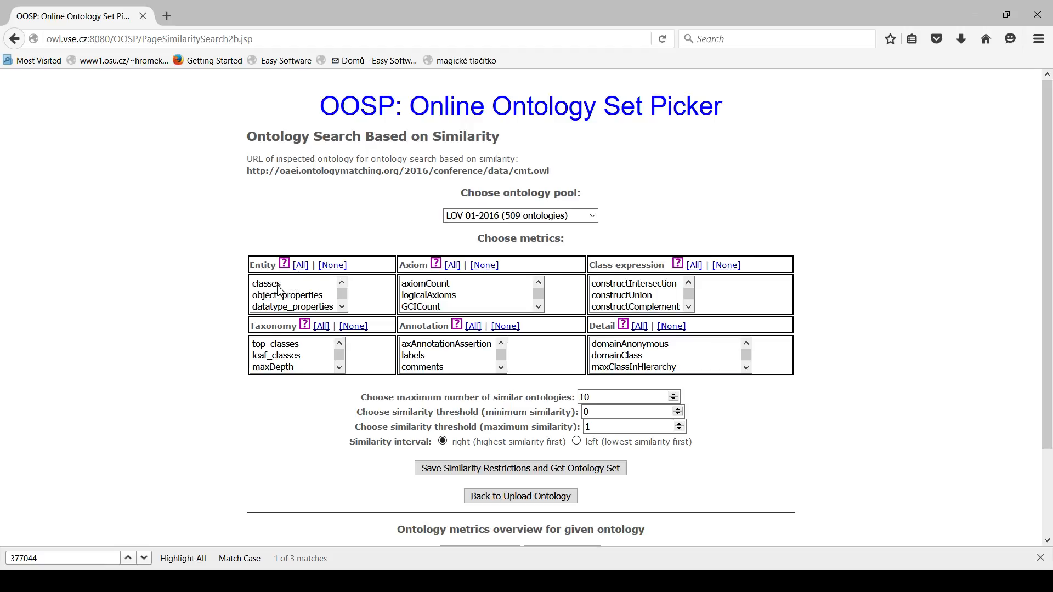
Step: Select the entity metrics classes and object_properties and set the maximum number of similar ontologies to 20
drag(278, 285, 275, 292)
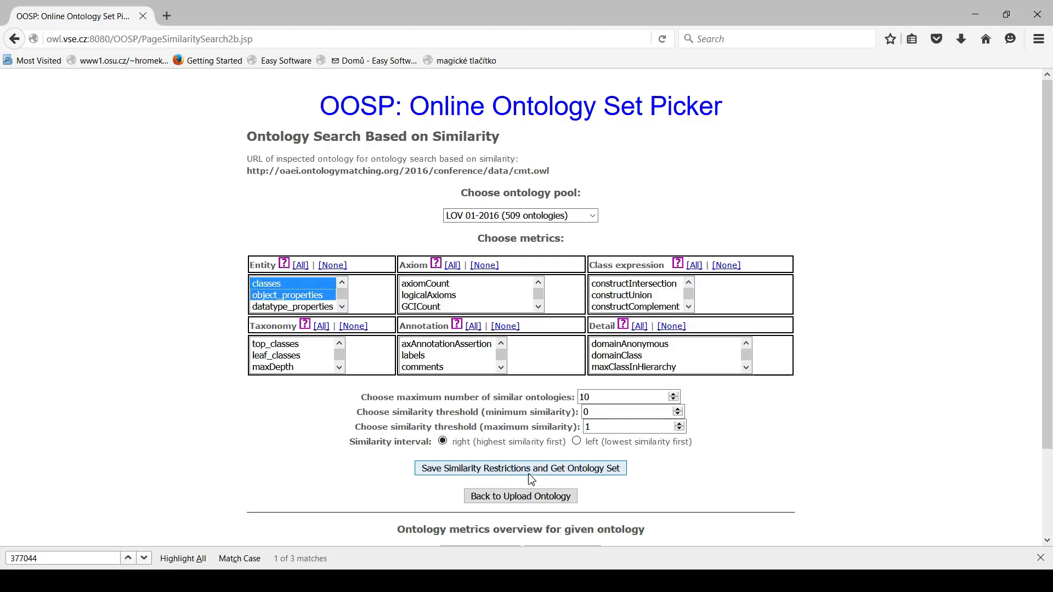
click(674, 394)
click(674, 394)
click(674, 394)
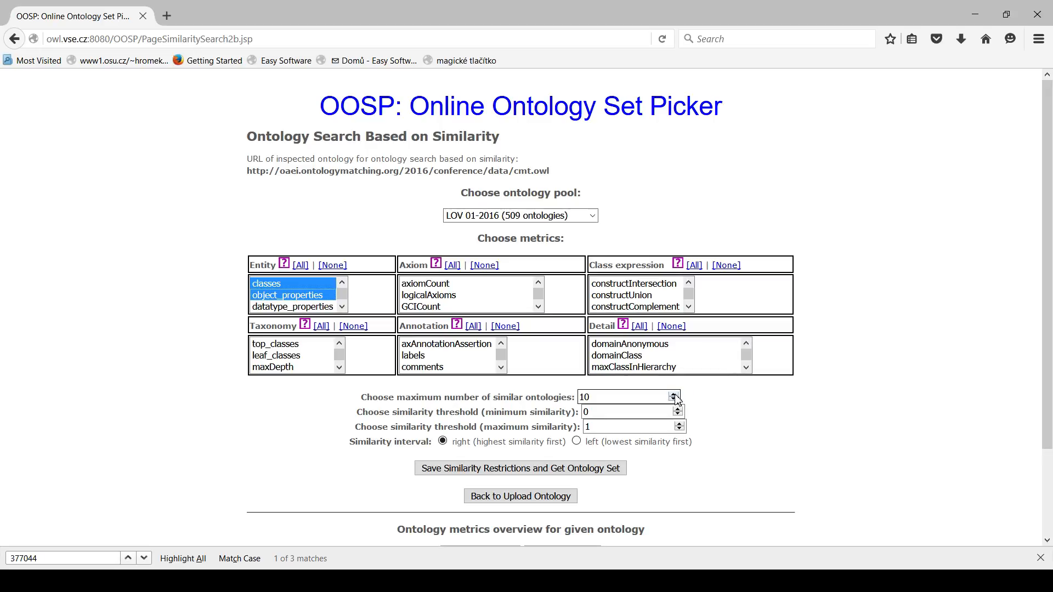
click(674, 395)
click(673, 394)
click(673, 395)
Step: Set the minimum similarity threshold to 0.4, save the similarity restrictions and get the ontology set
click(678, 409)
click(679, 409)
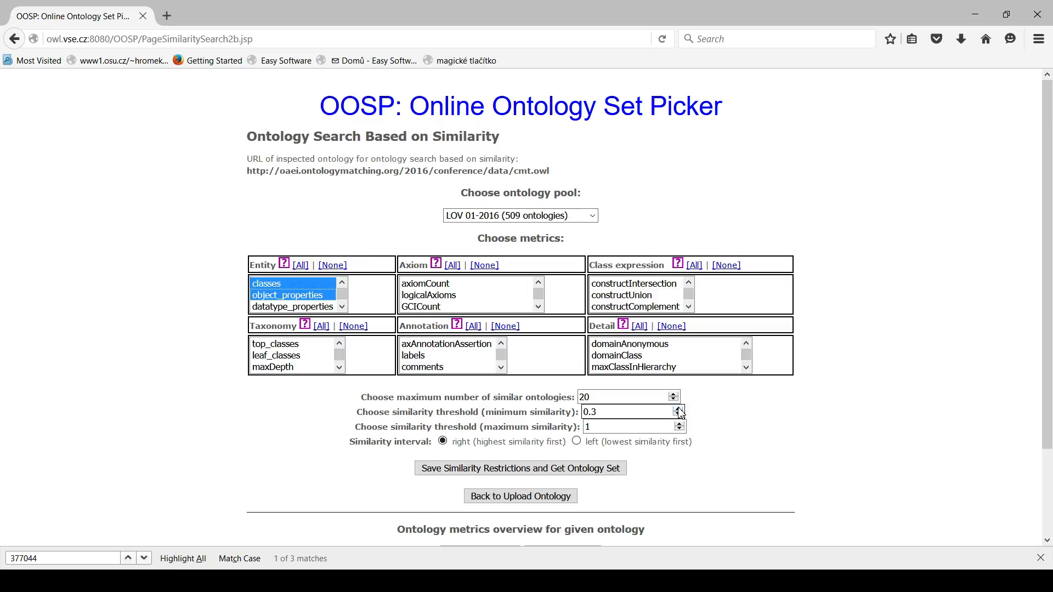
click(678, 409)
click(598, 430)
click(470, 472)
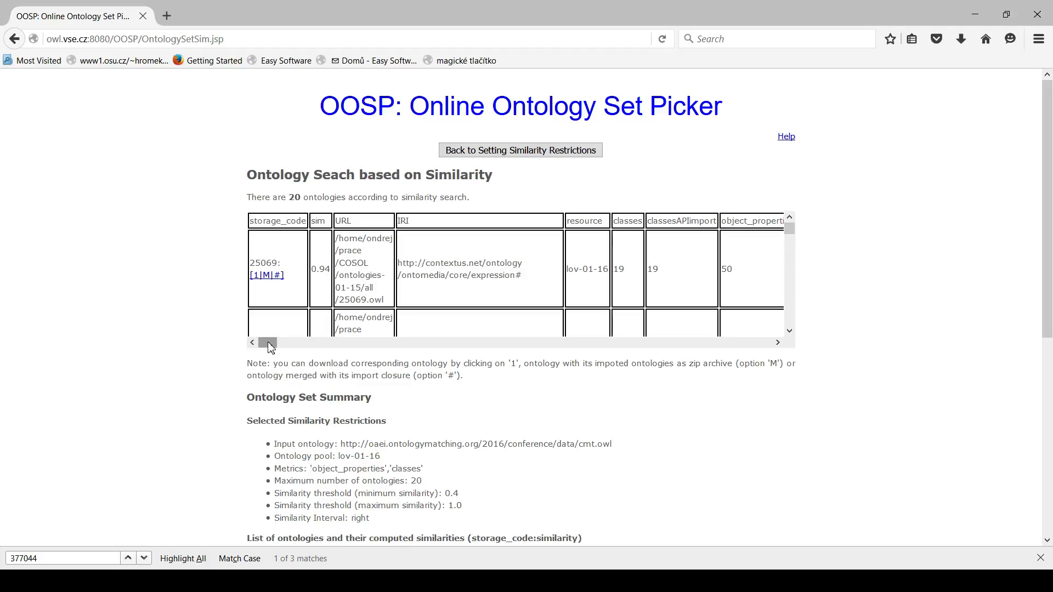
Step: Examine the resulting ontology table, the metrics in the restrictions summary, and the list of computed similarities
mouse_move(270, 343)
mouse_down()
mouse_move(286, 345)
mouse_move(264, 344)
mouse_up()
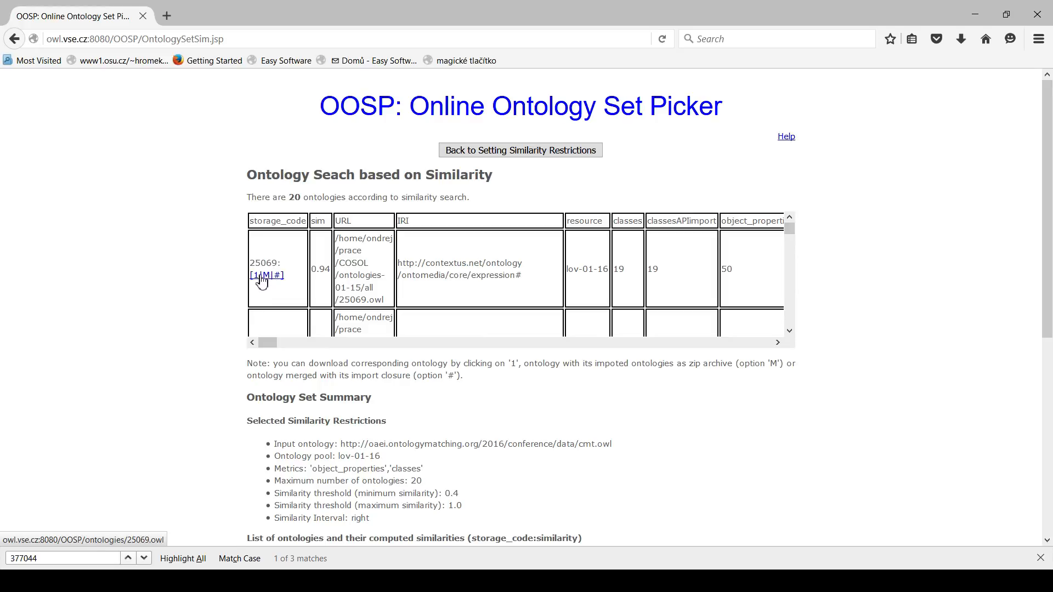
scroll(214, 308, down, 5)
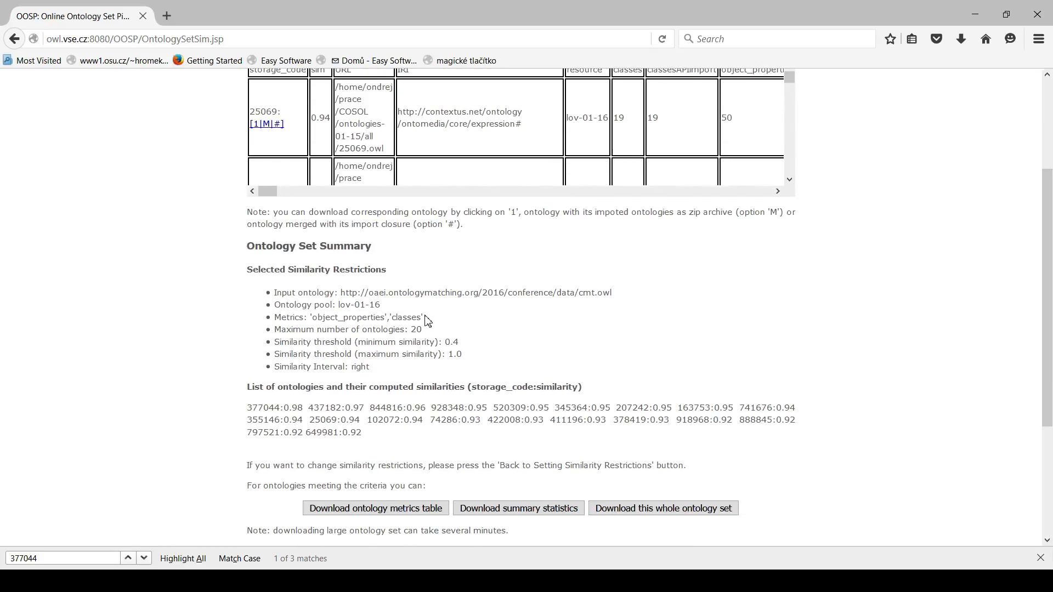
drag(424, 317, 312, 320)
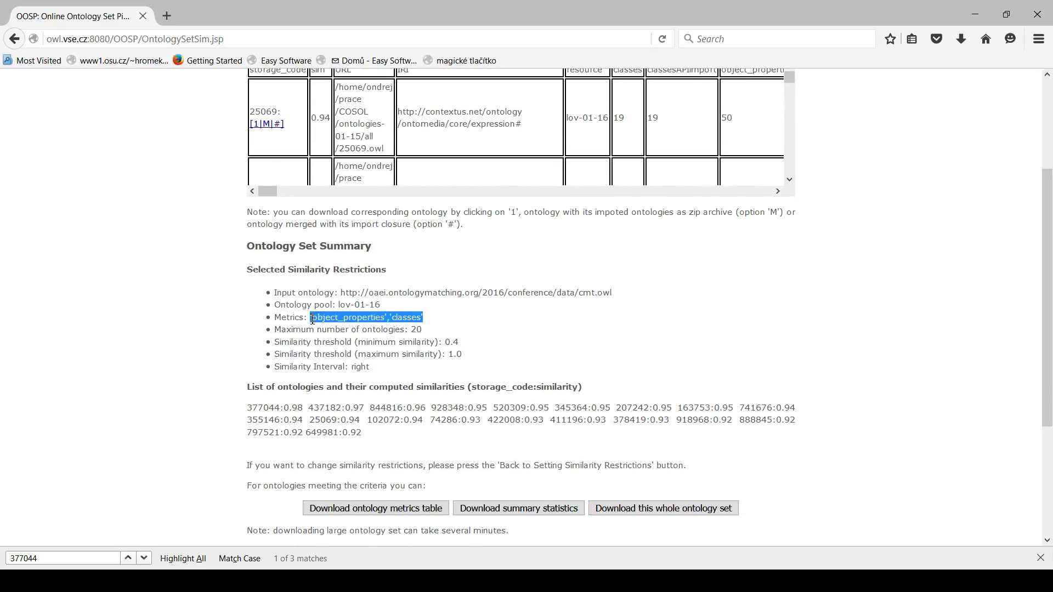
click(299, 329)
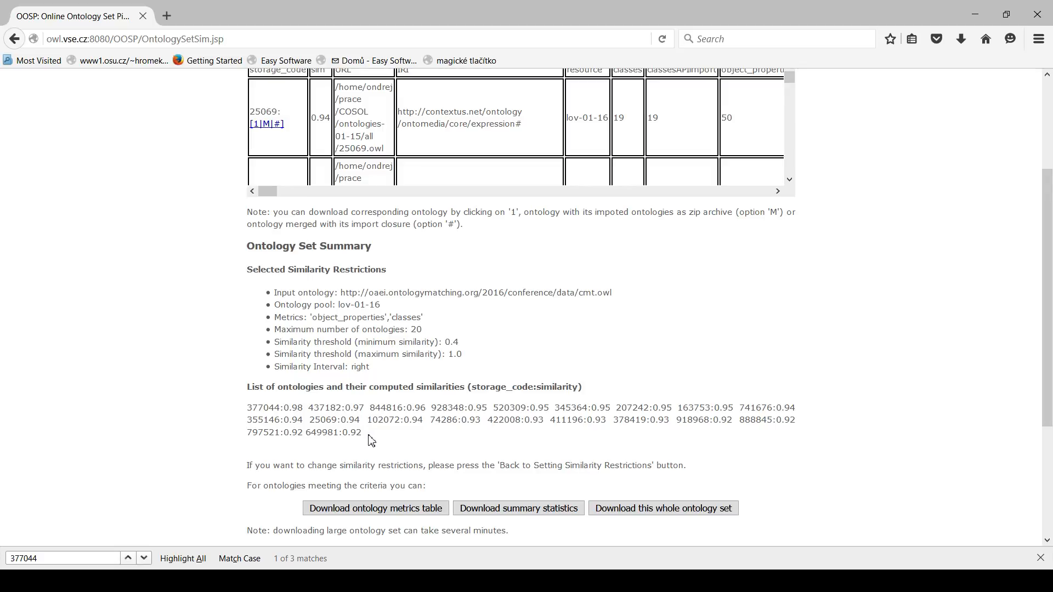
drag(372, 440, 284, 408)
click(295, 409)
click(382, 379)
Step: Review the download options for the ontology set, and view and close the axiom types distribution graph
scroll(462, 403, down, 3)
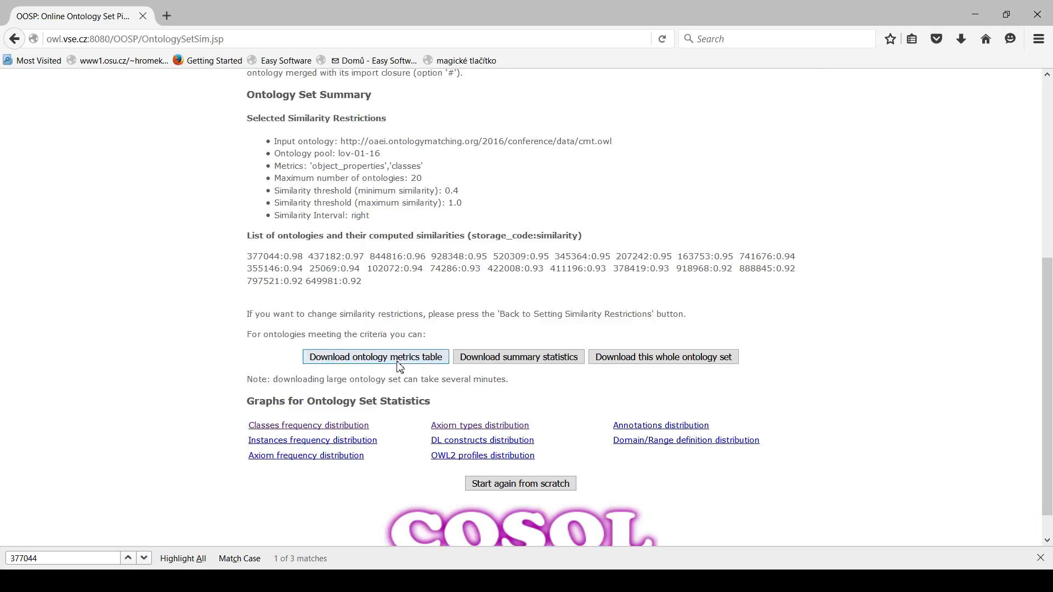
scroll(419, 334, up, 5)
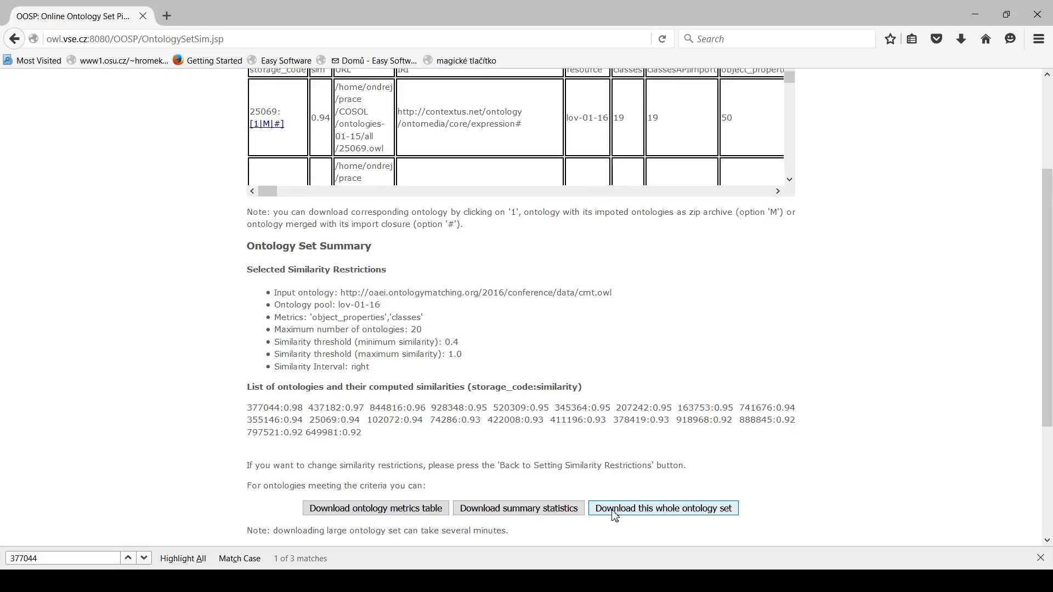
scroll(551, 461, down, 5)
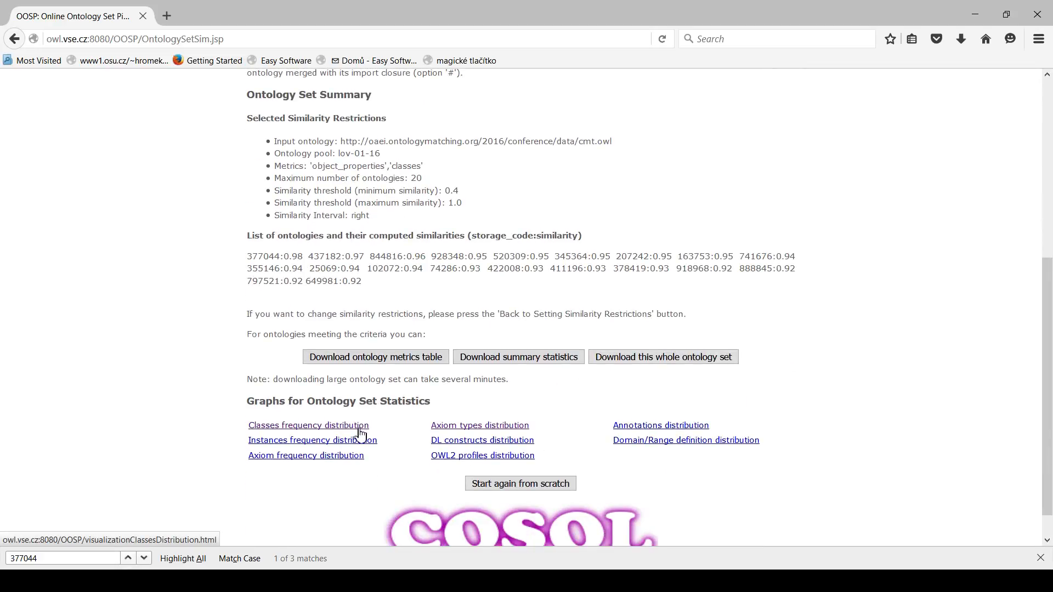
click(442, 427)
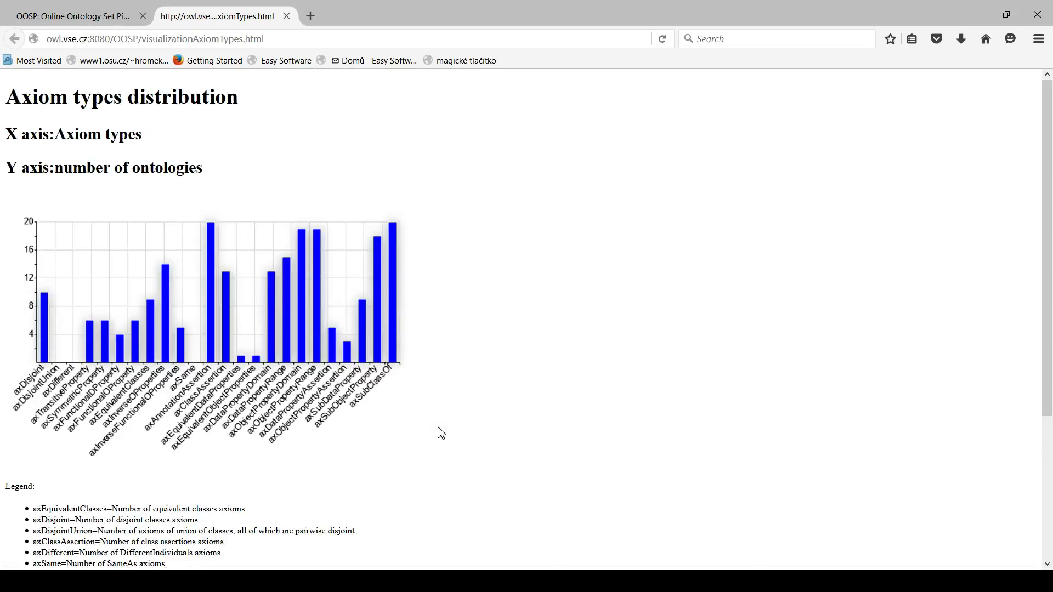
click(287, 17)
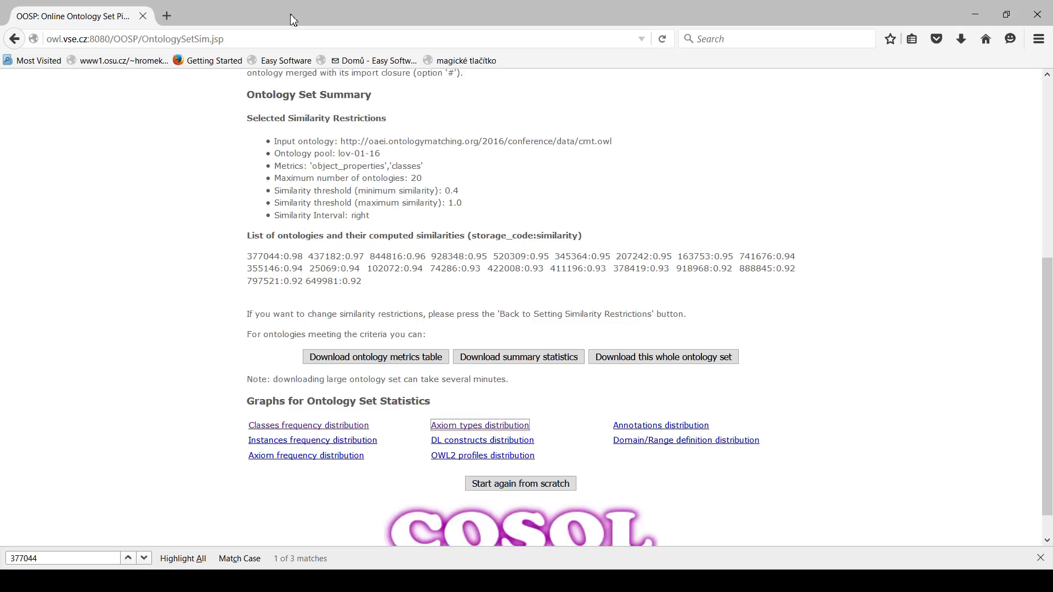
Step: Add the logicalAxioms, labels and leaf_classes metrics to the similarity restrictions and get the ontology set again
scroll(418, 201, up, 6)
scroll(418, 200, up, 2)
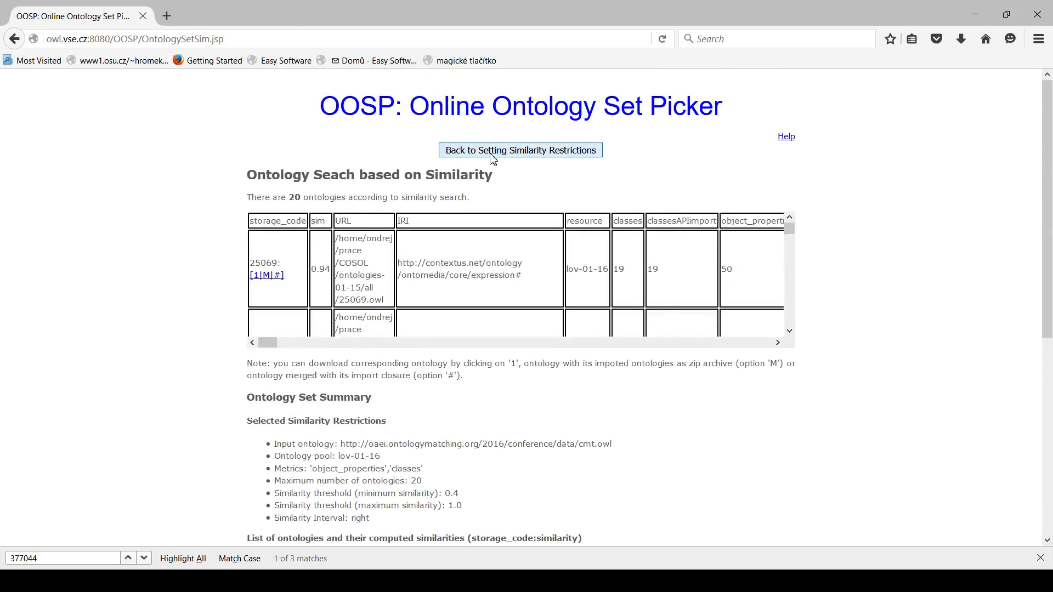
click(492, 157)
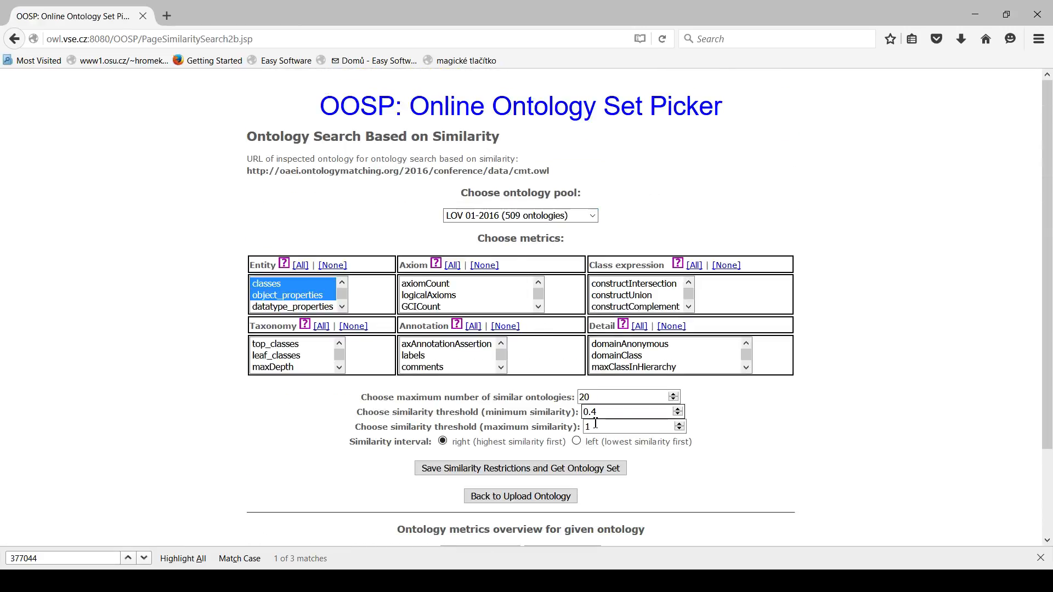
click(451, 297)
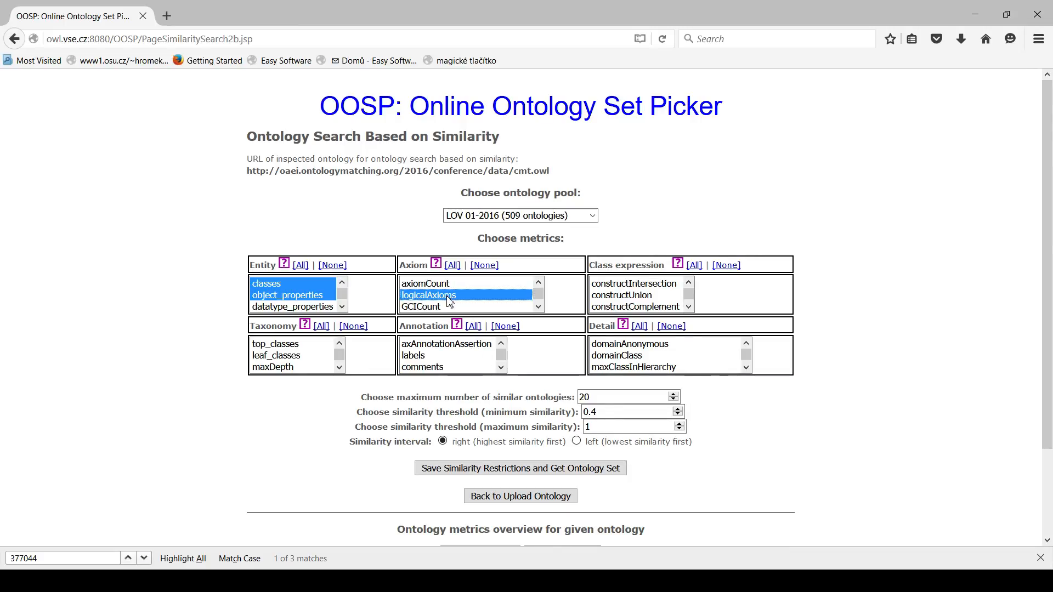
click(426, 358)
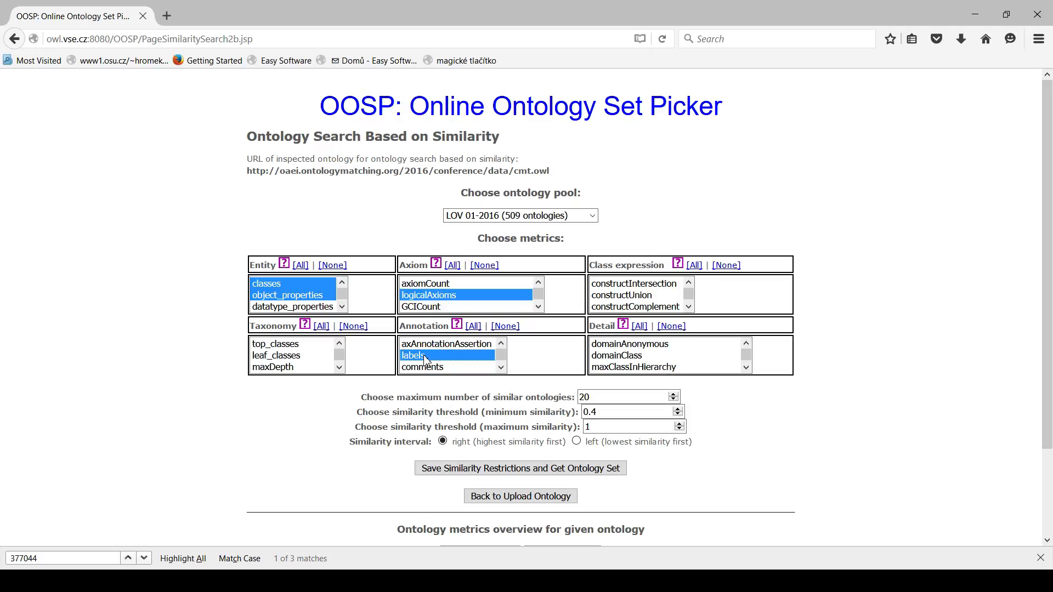
click(311, 358)
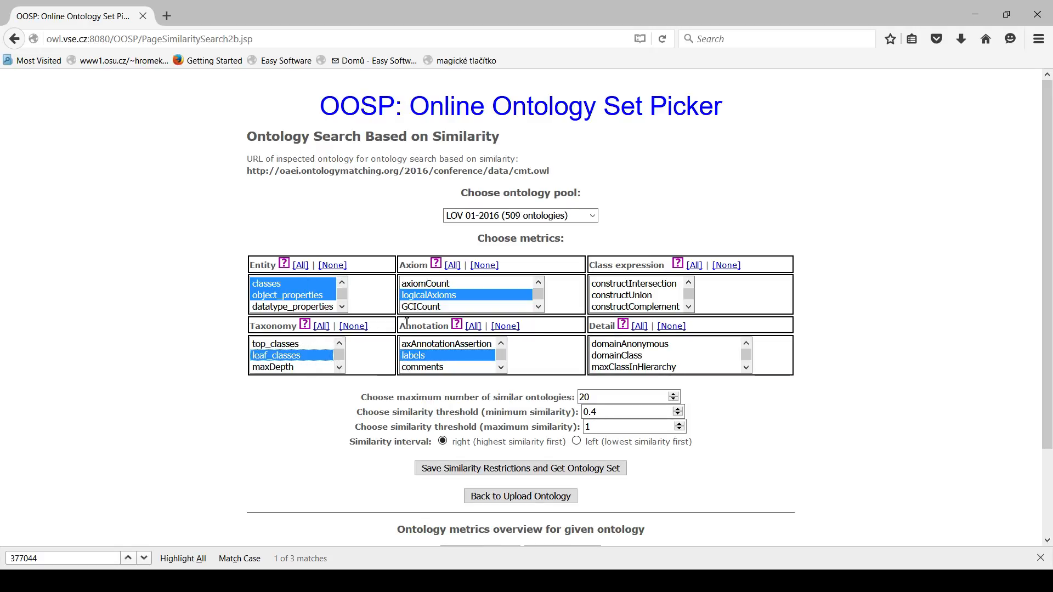
click(536, 474)
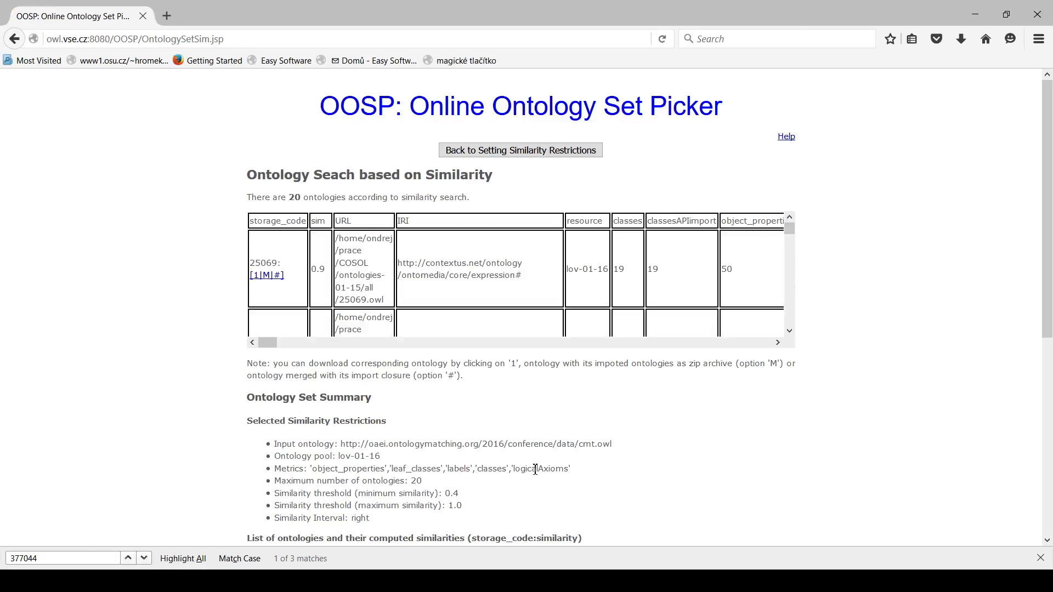
scroll(536, 470, down, 5)
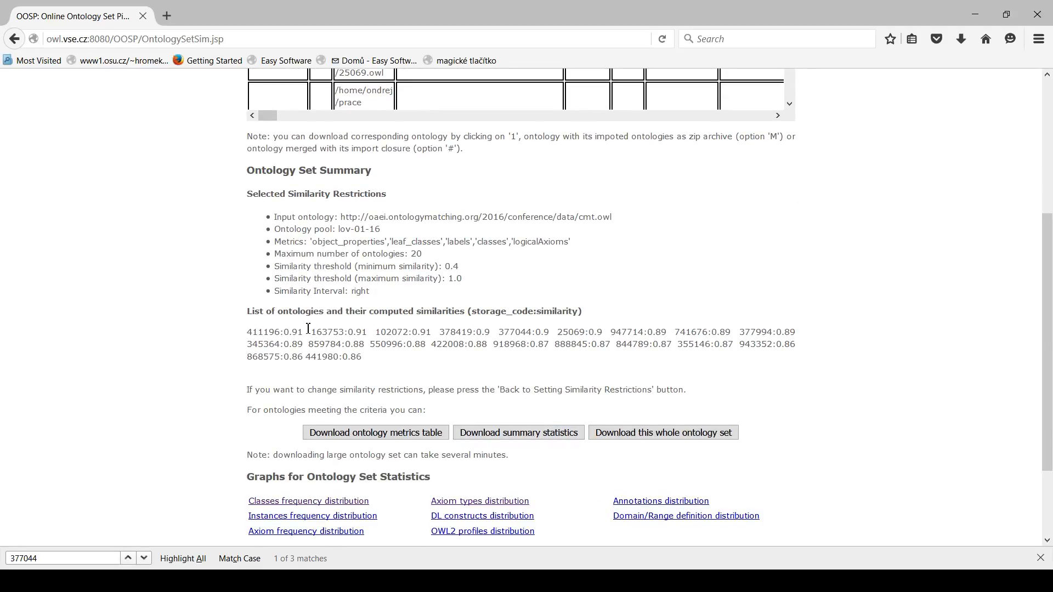
Step: Examine the list of computed similarities for the new ontology set, together with its restrictions summary and ontology table
drag(303, 334, 288, 334)
click(429, 334)
scroll(681, 377, up, 5)
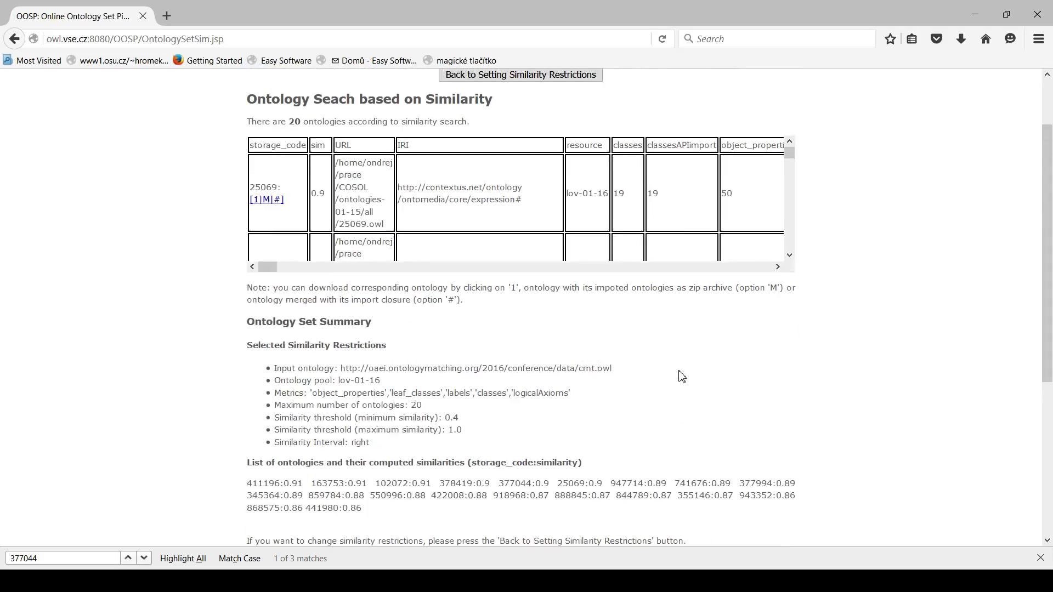
Step: Leave the ontology set results and go back through the similarity restrictions and ontology upload pages to the OOSP start page
scroll(689, 380, up, 3)
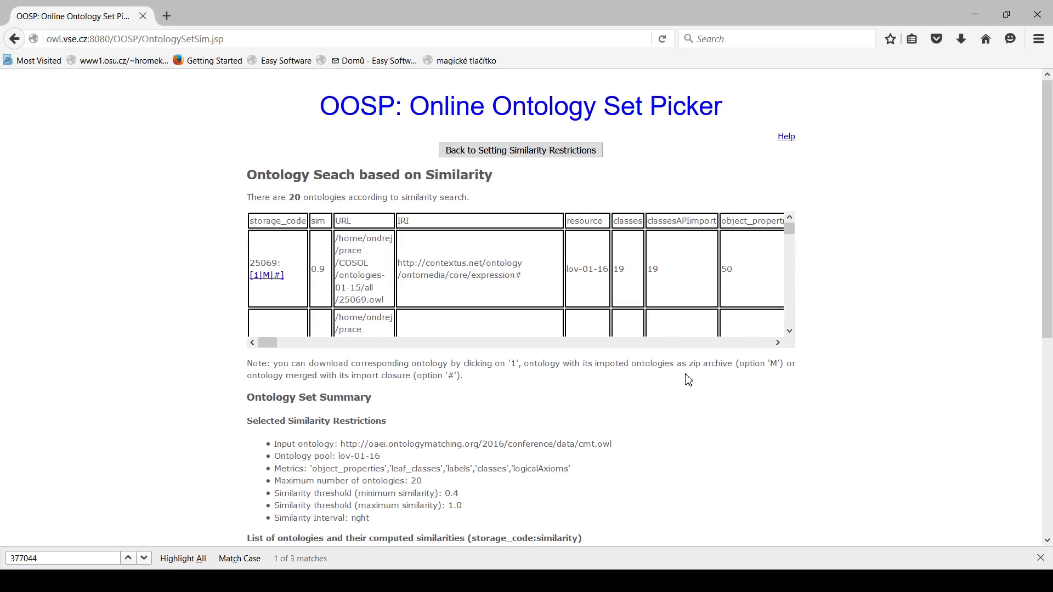
click(588, 155)
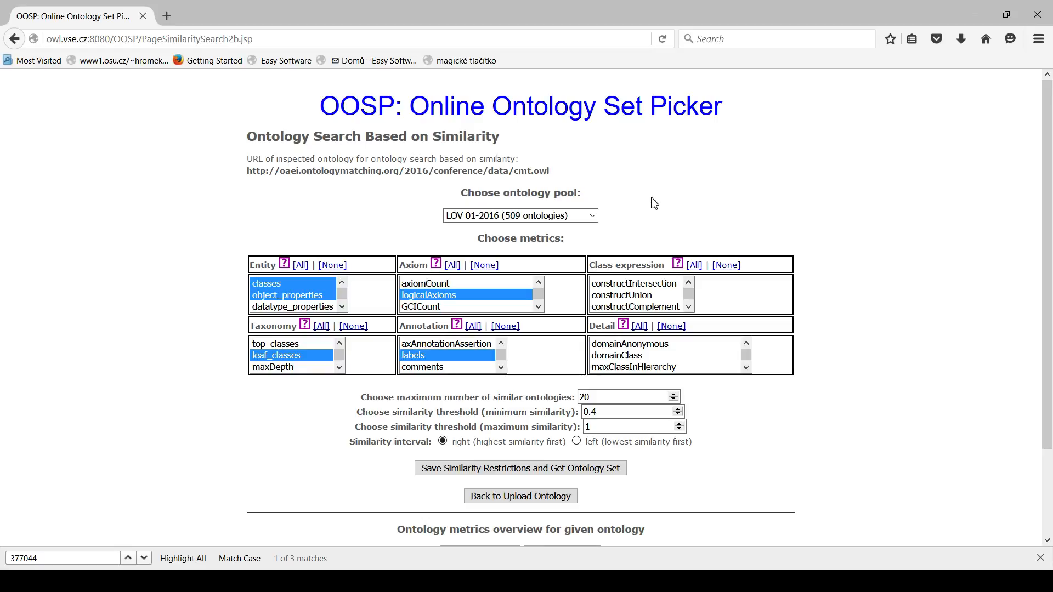
scroll(567, 458, down, 2)
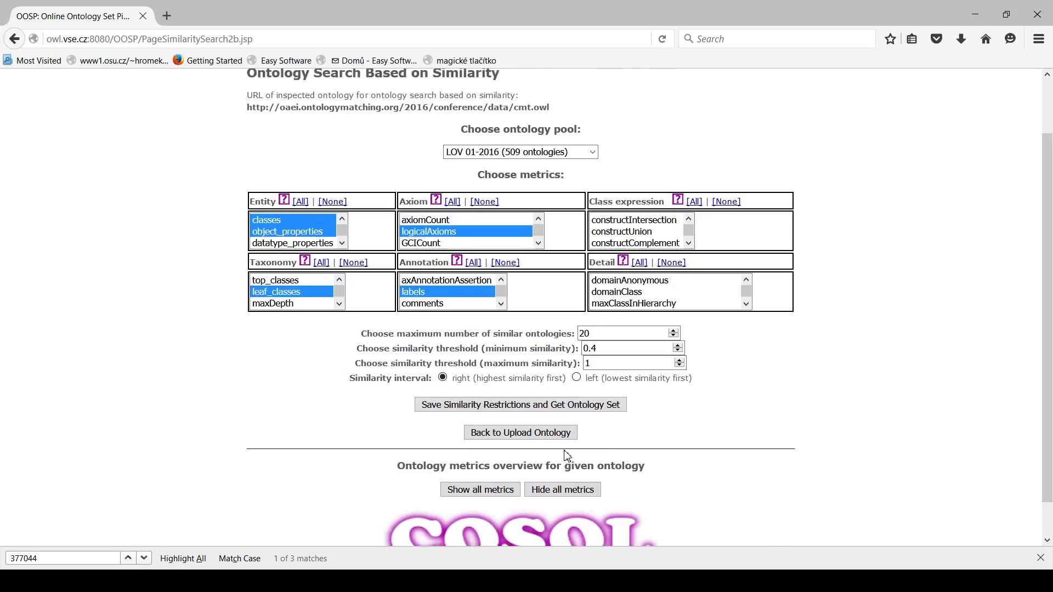
click(552, 425)
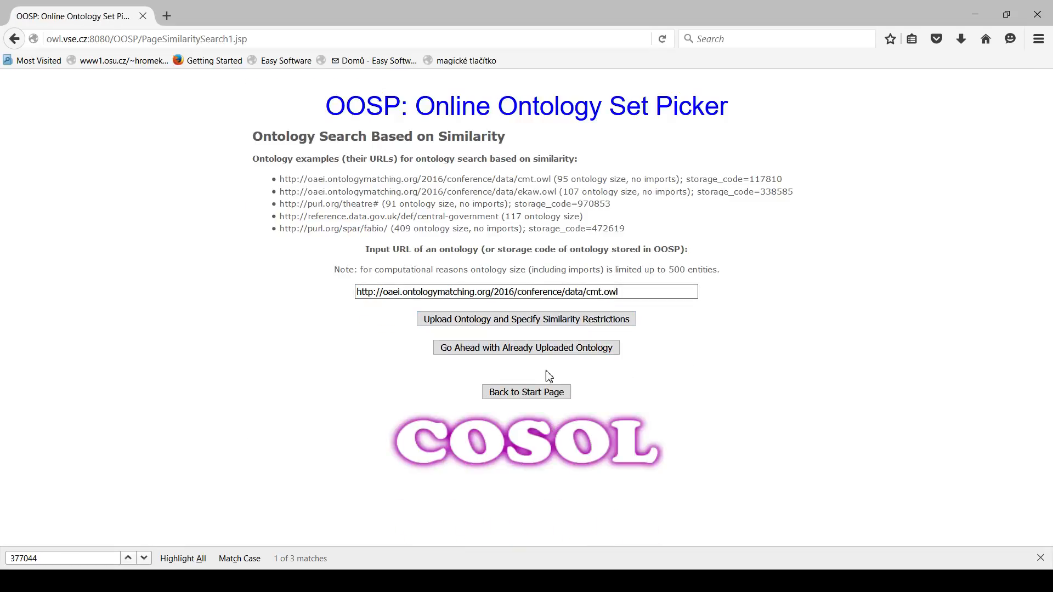
click(545, 392)
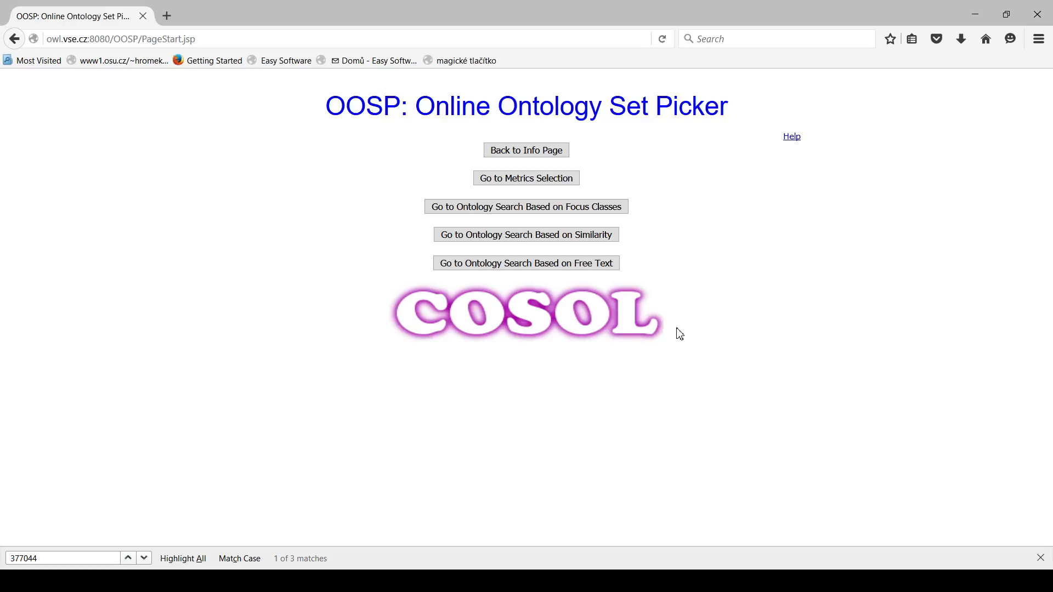